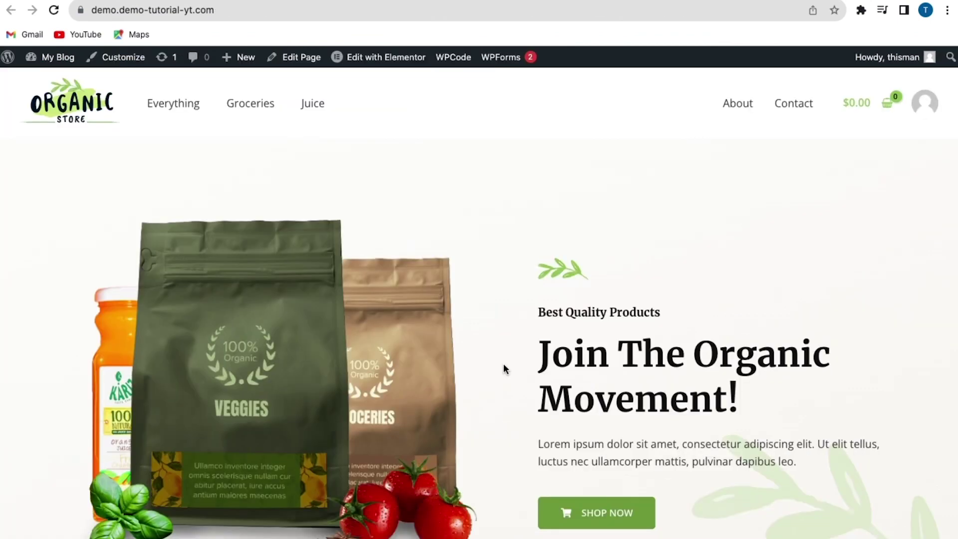
# Open the homepage in DevTools and search its markup for 'lazy', finding 27 matches
pyautogui.press('ctrl+super+f')
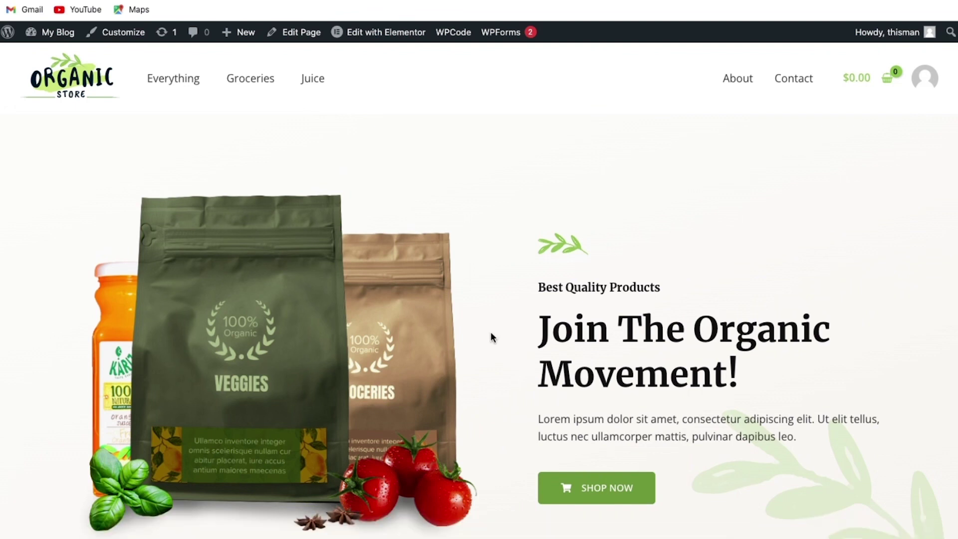
pyautogui.rightClick(491, 331)
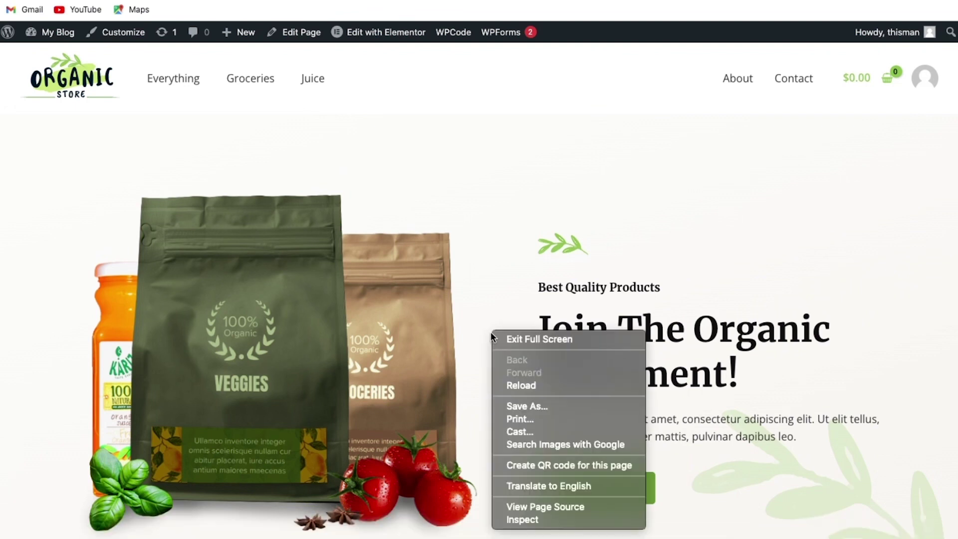
pyautogui.click(541, 519)
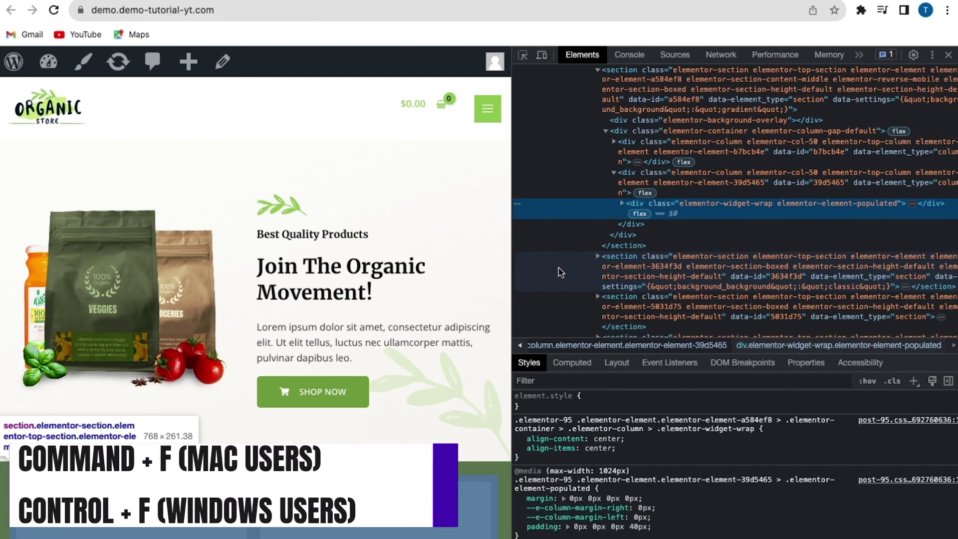
pyautogui.press('super+f')
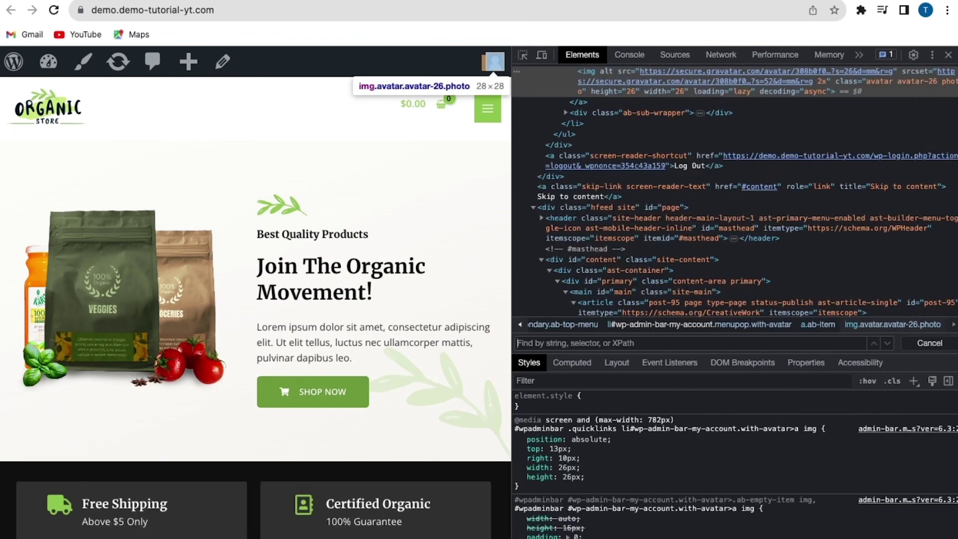
pyautogui.write('lazy')
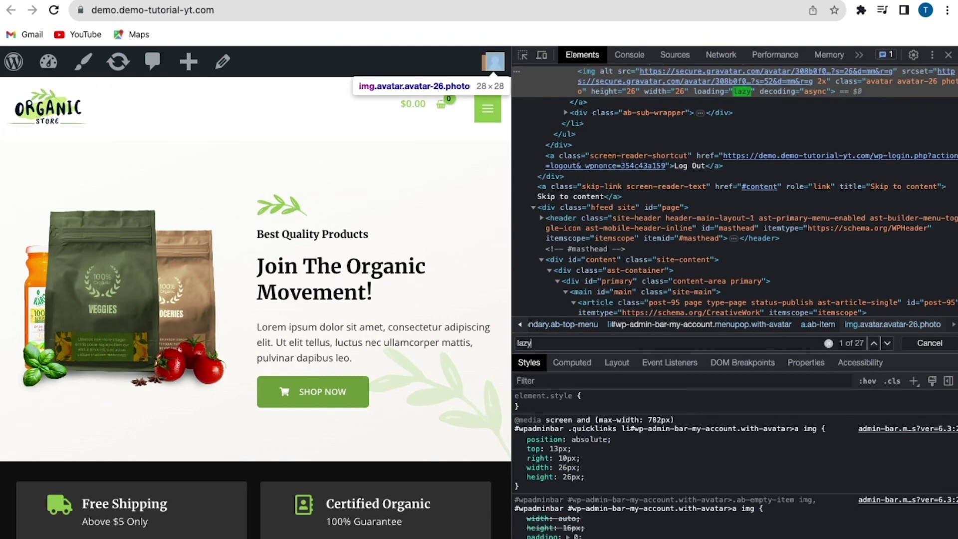
pyautogui.scroll(2, 742, 168)
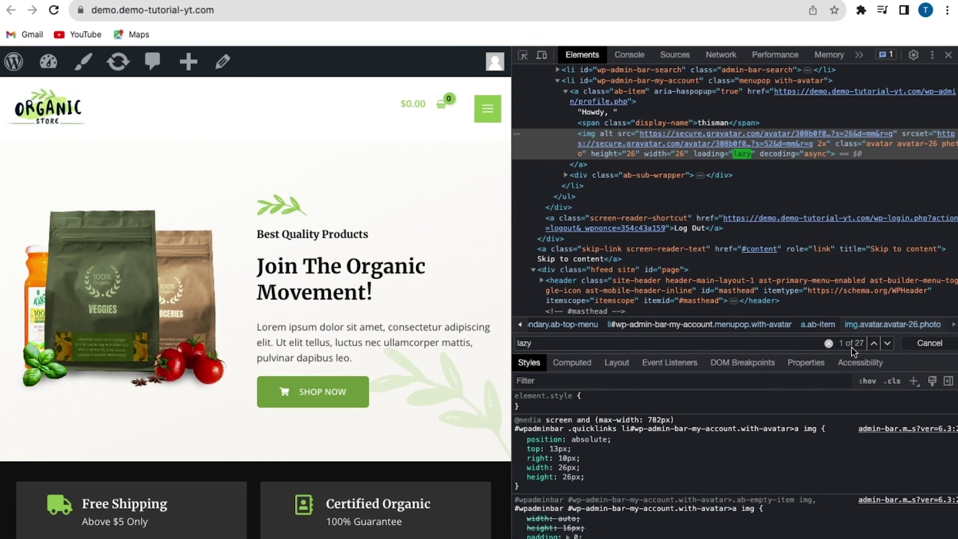
# Step through seven 'lazy' matches, ending on a lazy-loaded product thumbnail
pyautogui.click(887, 344)
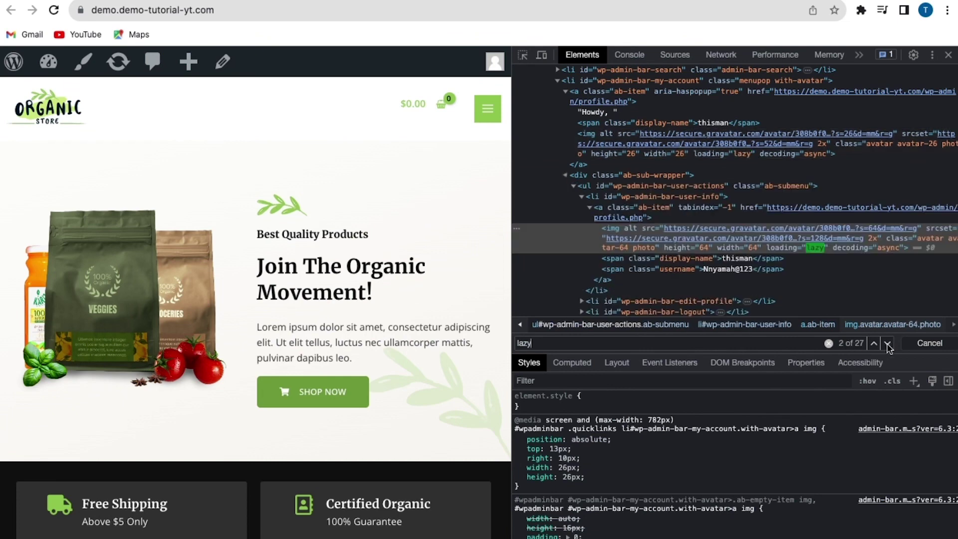
pyautogui.click(887, 345)
pyautogui.click(887, 345)
pyautogui.click(887, 345)
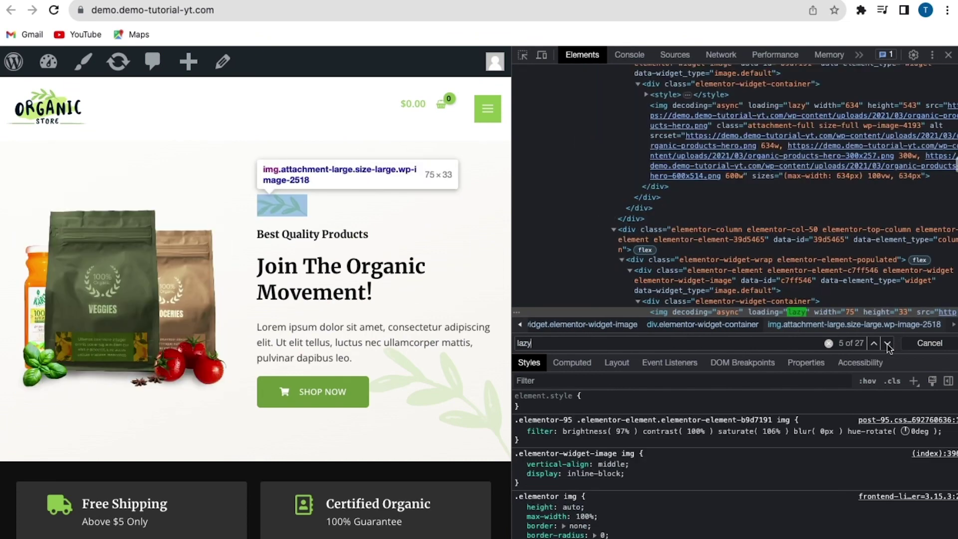
pyautogui.click(887, 344)
pyautogui.click(888, 345)
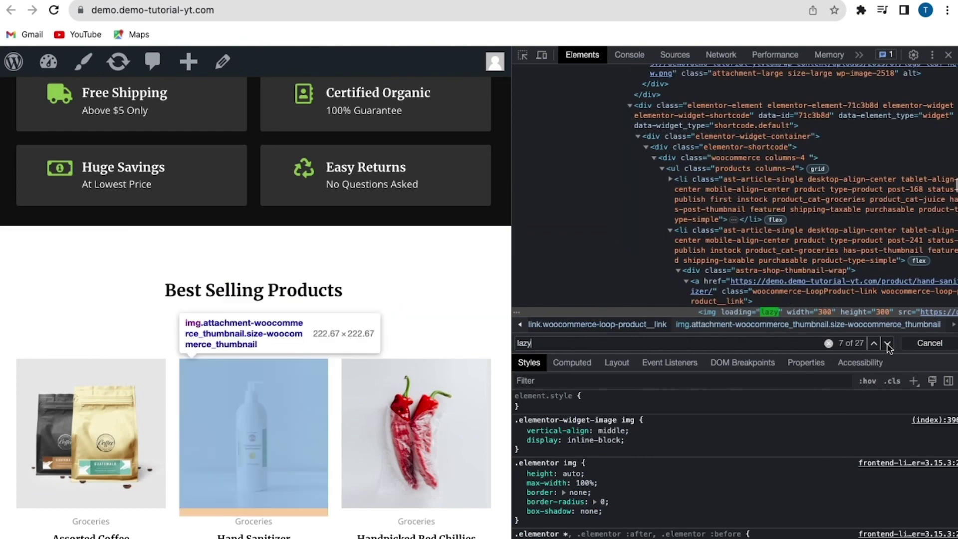
pyautogui.click(887, 344)
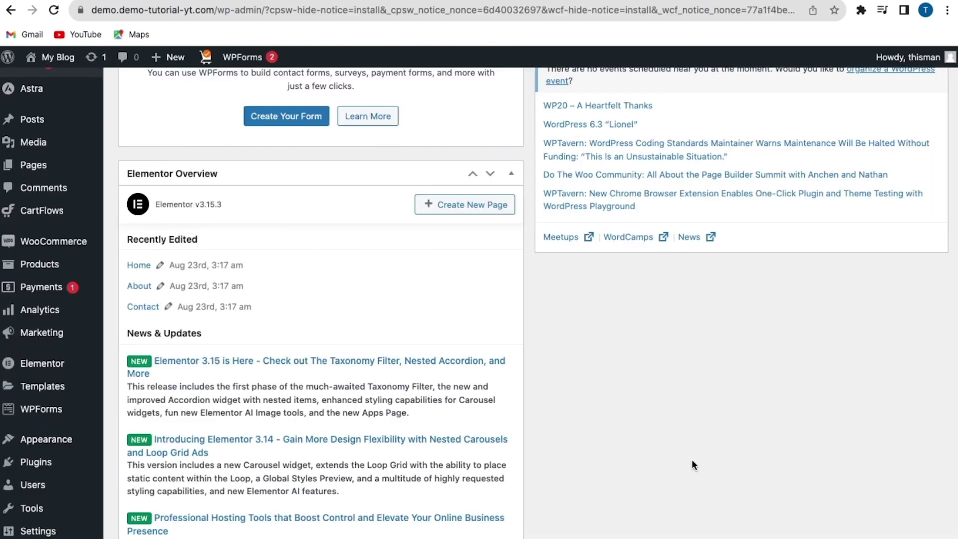
# Search Plugins > Add New for 'wpcode', then install and activate WPCode
pyautogui.moveTo(40, 466)
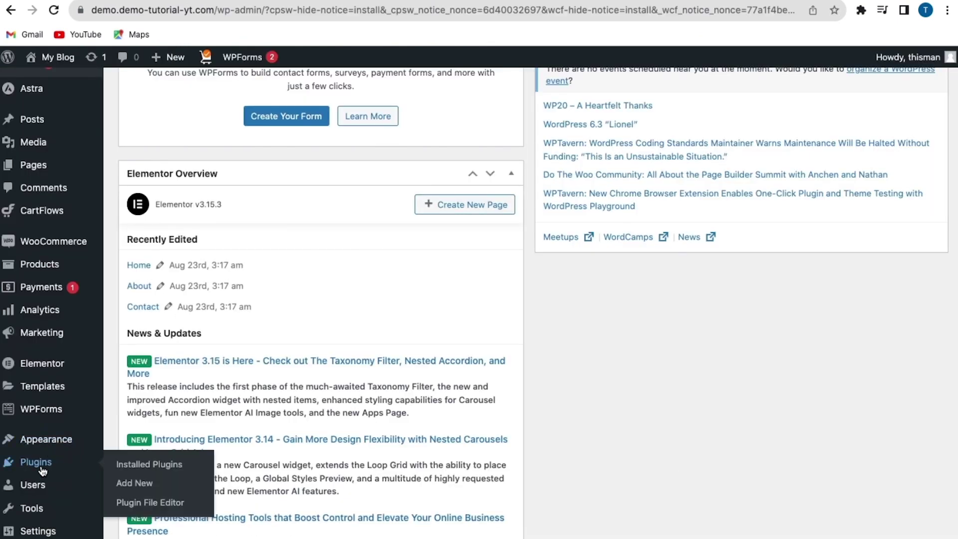
pyautogui.click(128, 483)
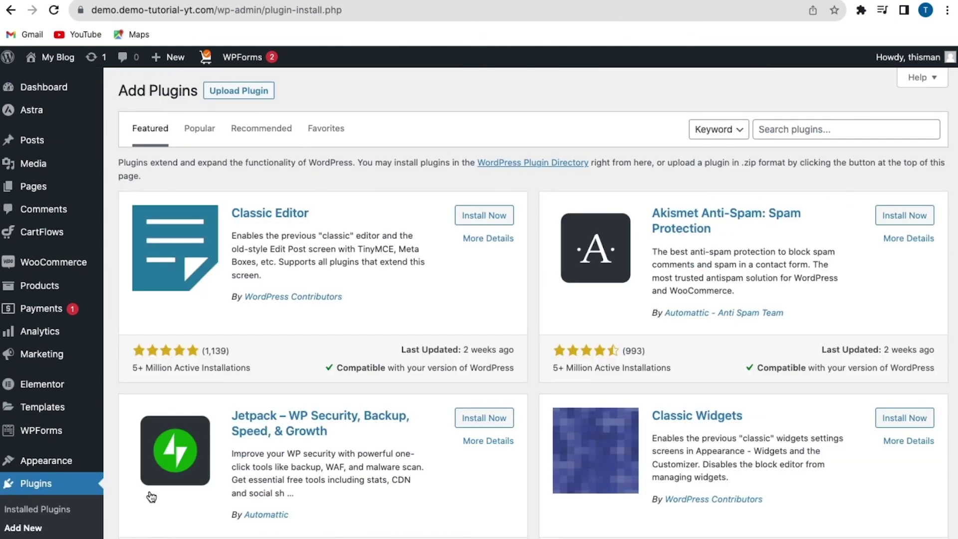
pyautogui.click(776, 130)
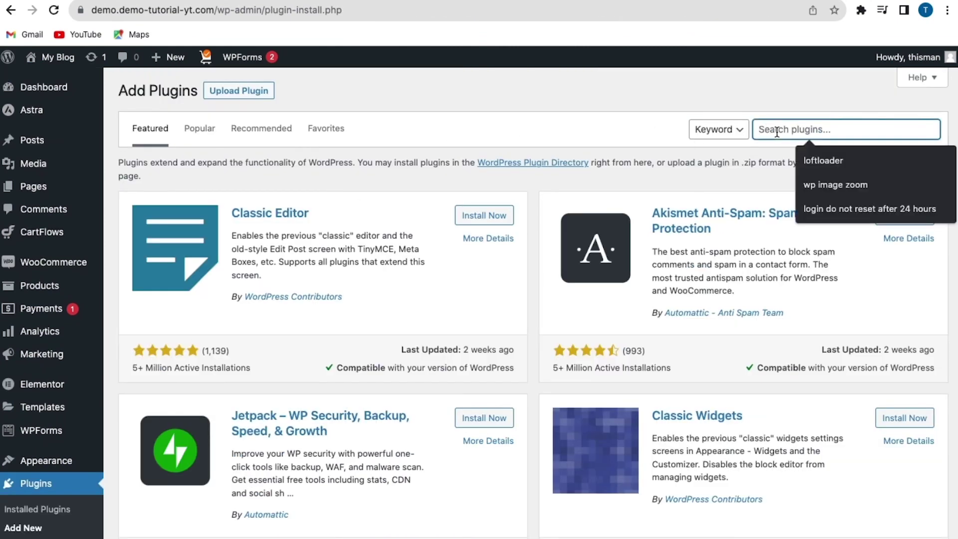
pyautogui.write('wpcode')
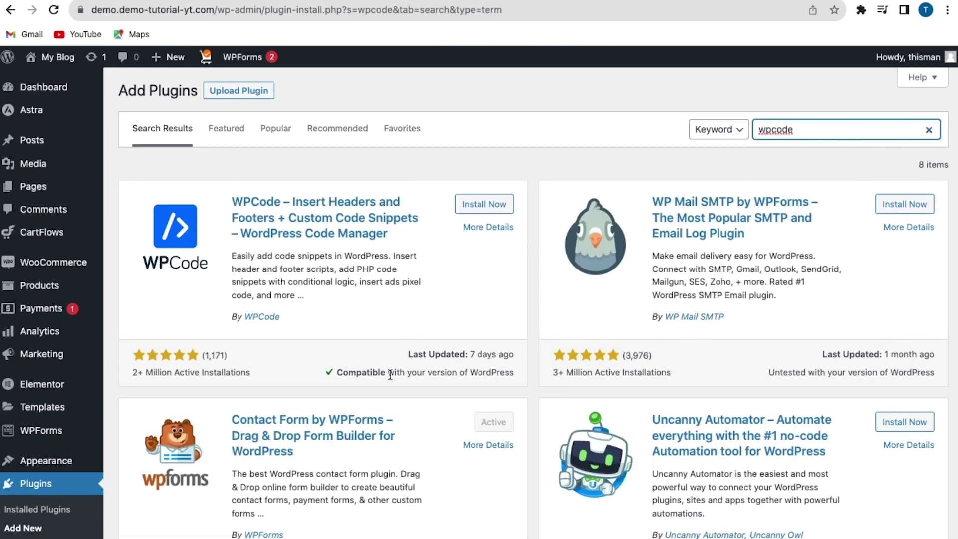
pyautogui.click(484, 205)
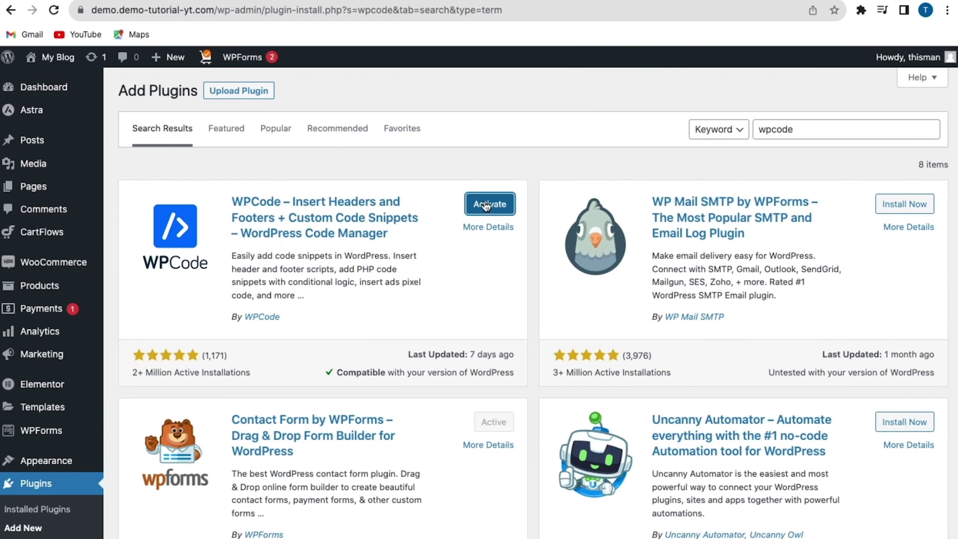
pyautogui.click(486, 205)
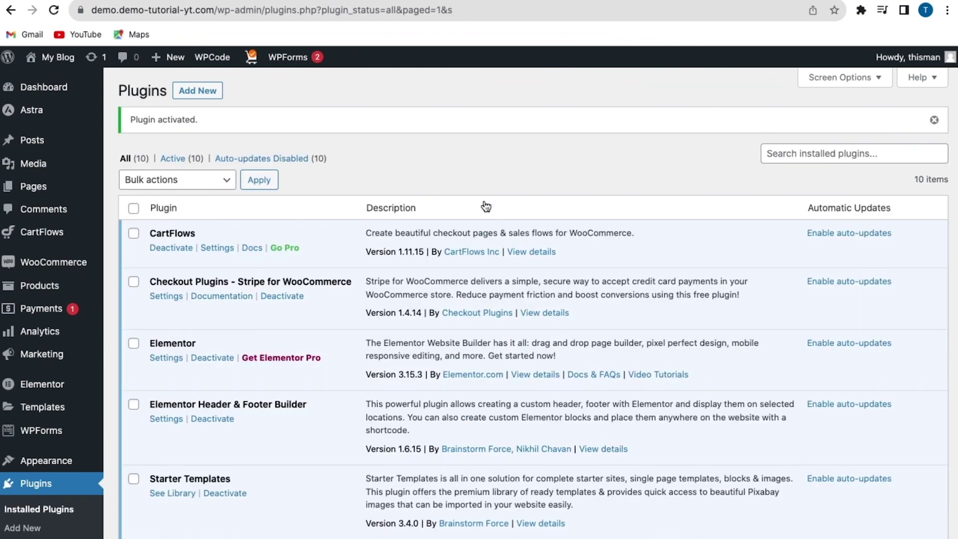
# Go to Code Snippets and begin adding a new snippet
pyautogui.scroll(-1, 400, 143)
pyautogui.scroll(-8, 399, 142)
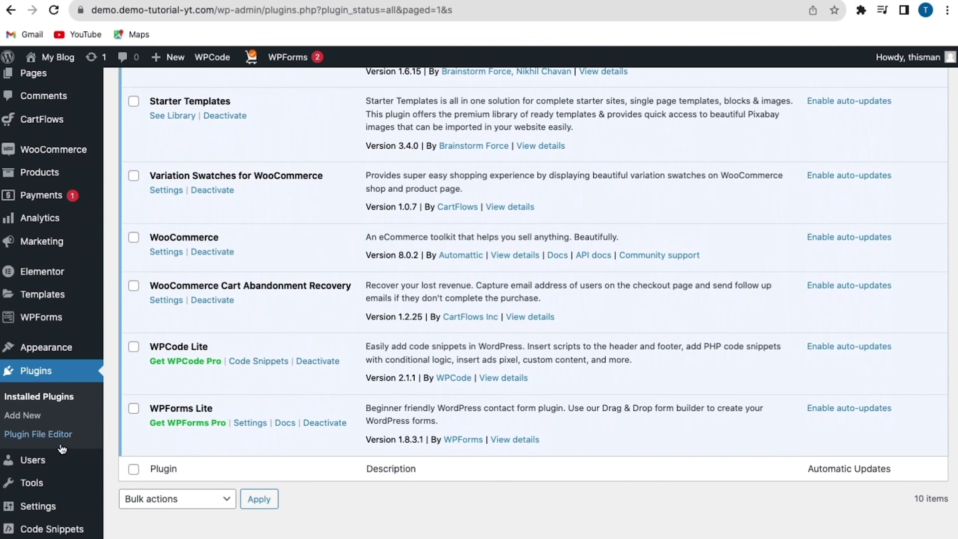
pyautogui.moveTo(56, 532)
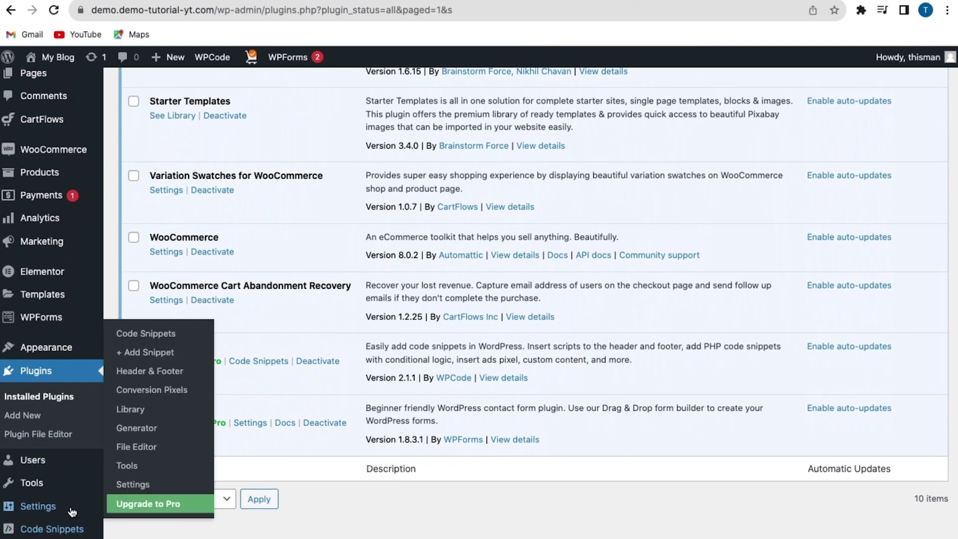
pyautogui.click(141, 339)
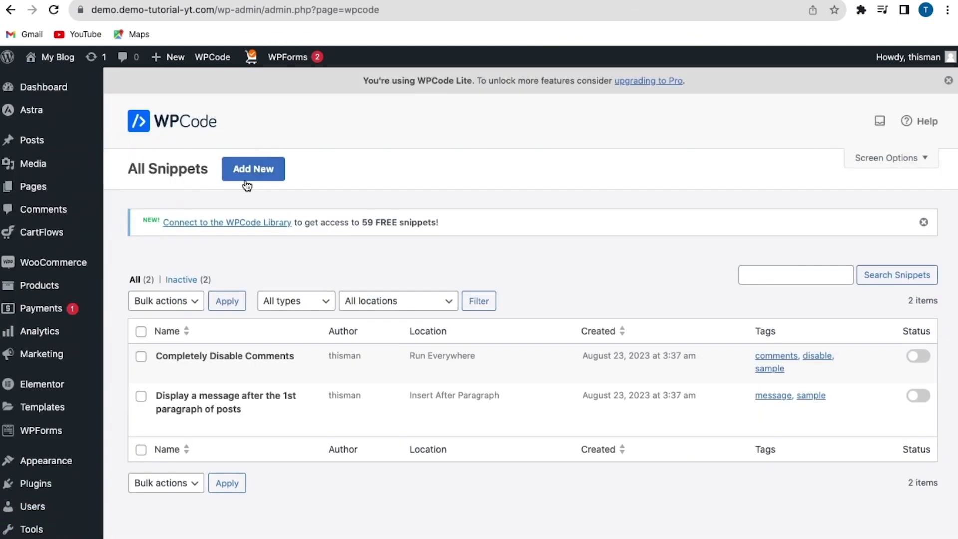
pyautogui.click(250, 170)
# Choose Add Your Custom Code and set the Code Type to PHP Snippet
pyautogui.scroll(-2, 326, 256)
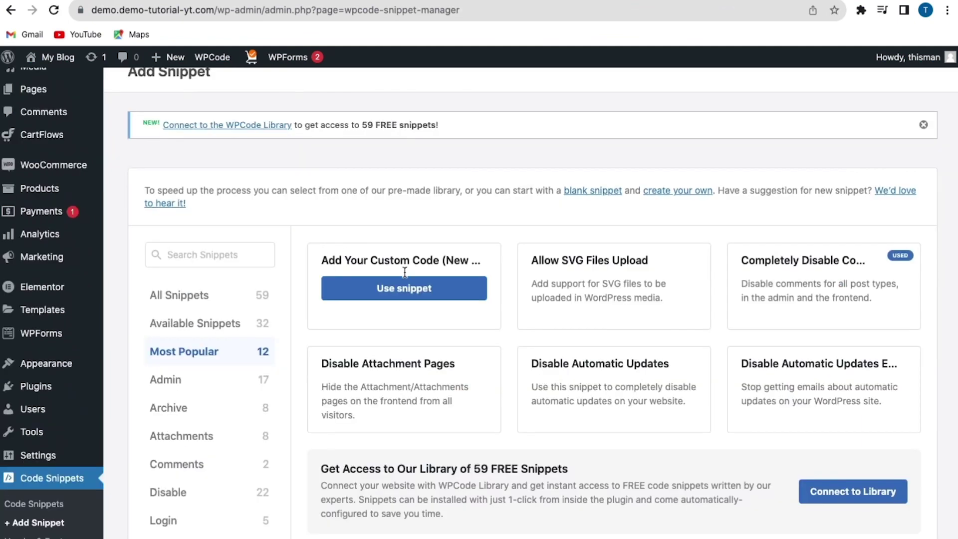
pyautogui.moveTo(370, 260)
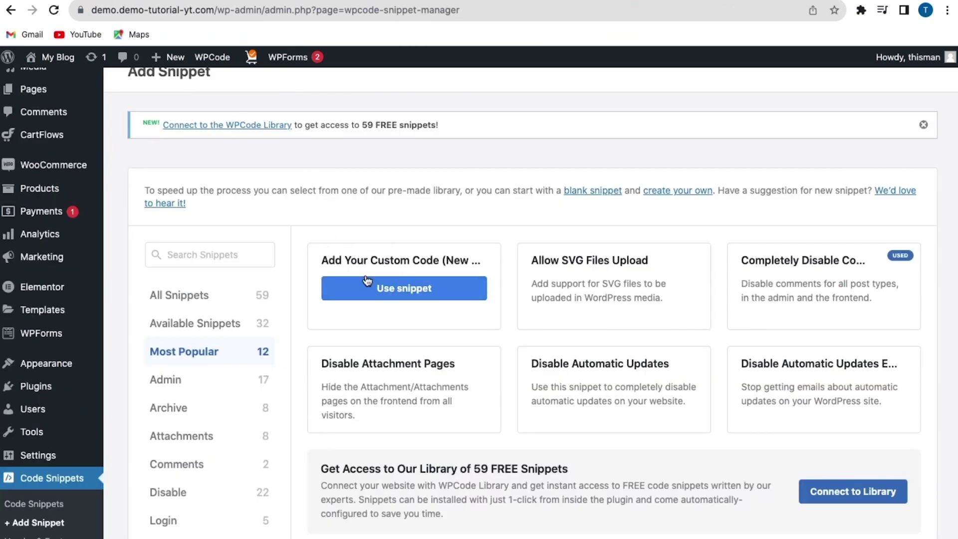
pyautogui.click(403, 289)
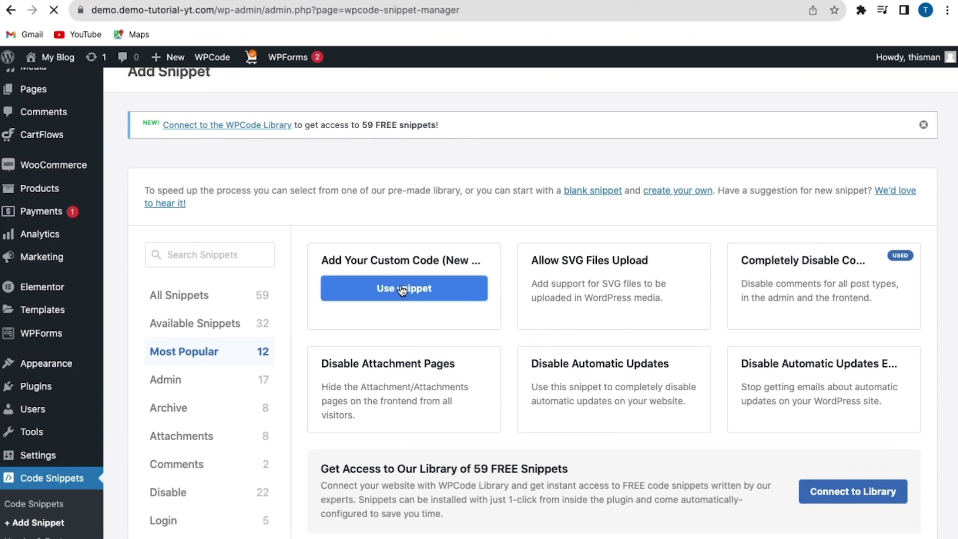
pyautogui.scroll(-1, 397, 289)
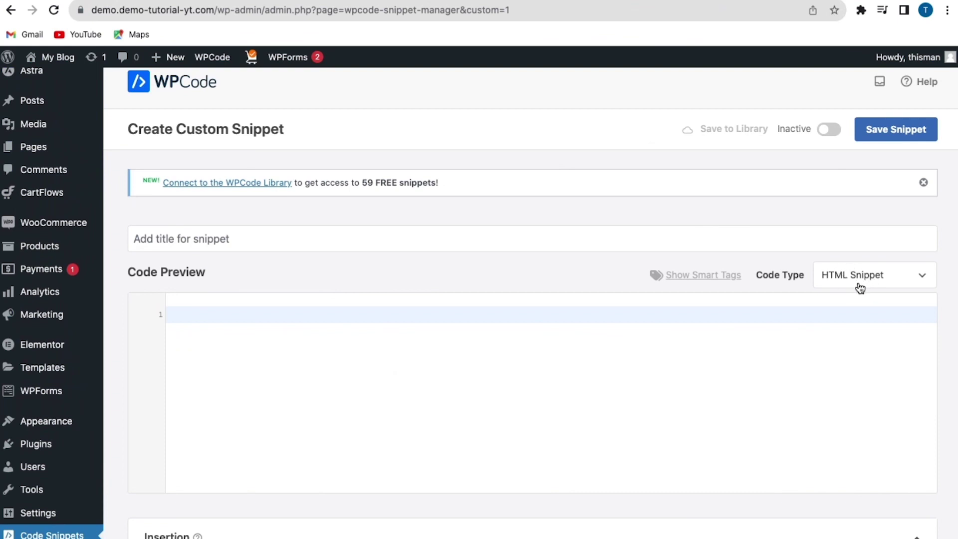
pyautogui.click(876, 286)
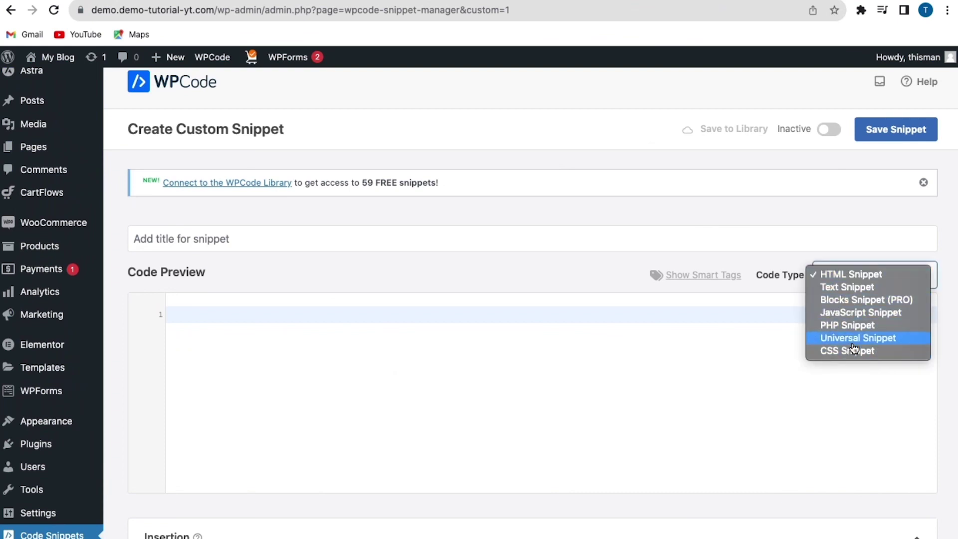
pyautogui.click(855, 326)
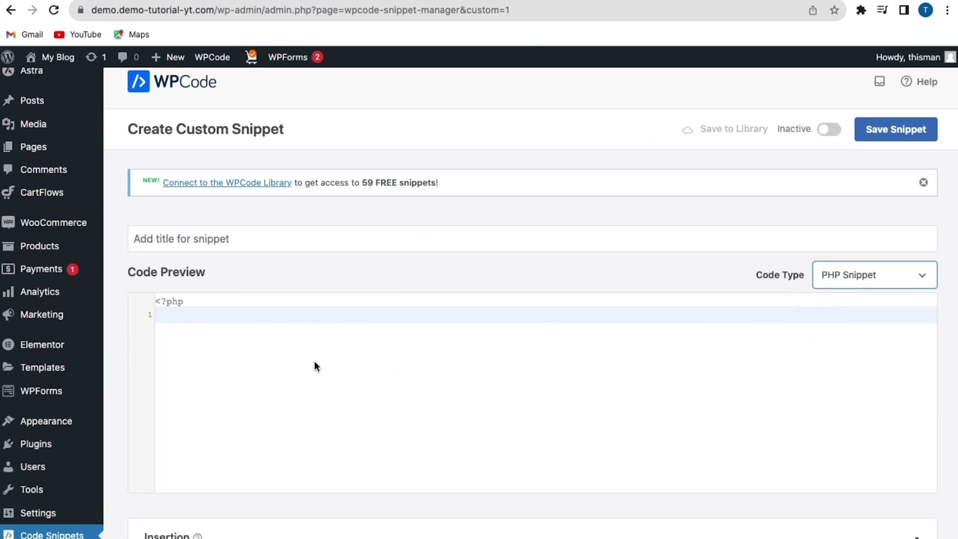
pyautogui.click(234, 318)
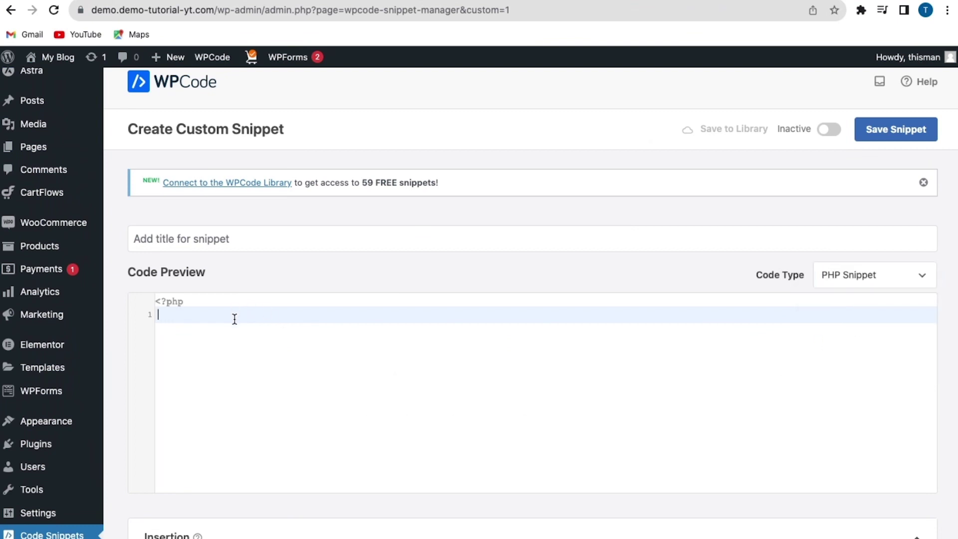
# Paste add_filter( 'wp_lazy_loading_enabled', '__return_false' ); into the snippet, keeping Auto Insert / Run Everywhere
pyautogui.write("add_filter( 'wp_lazy_loading_enabled', '__return_false' );")
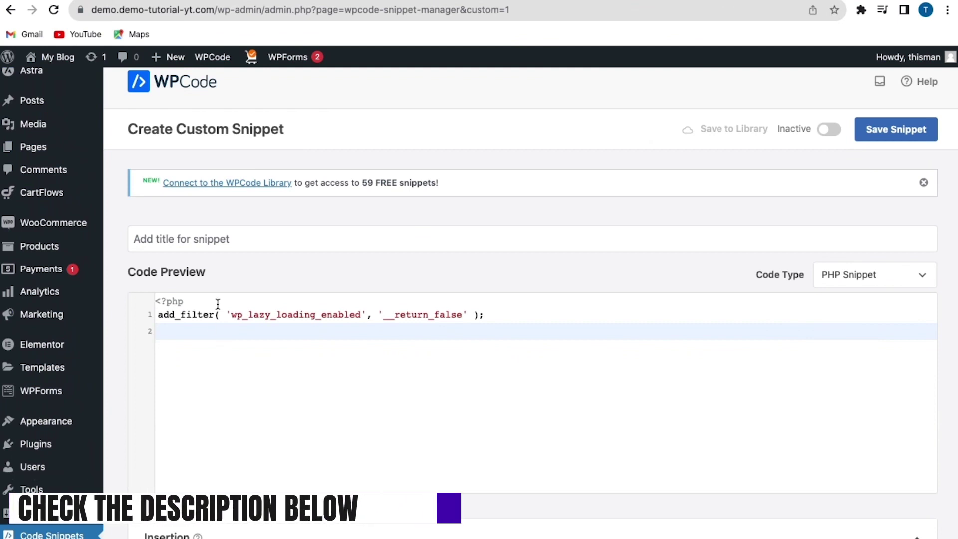
pyautogui.scroll(-9, 400, 223)
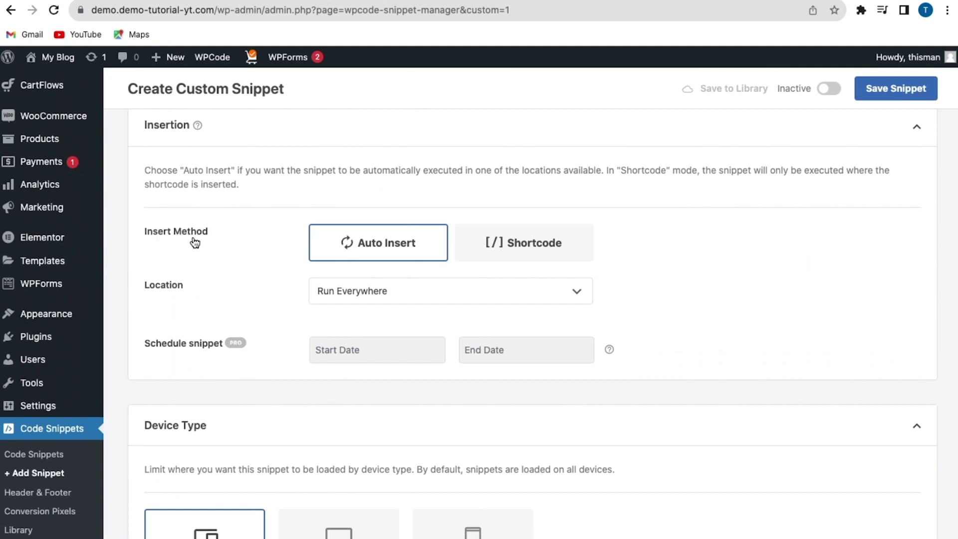
pyautogui.scroll(1, 244, 243)
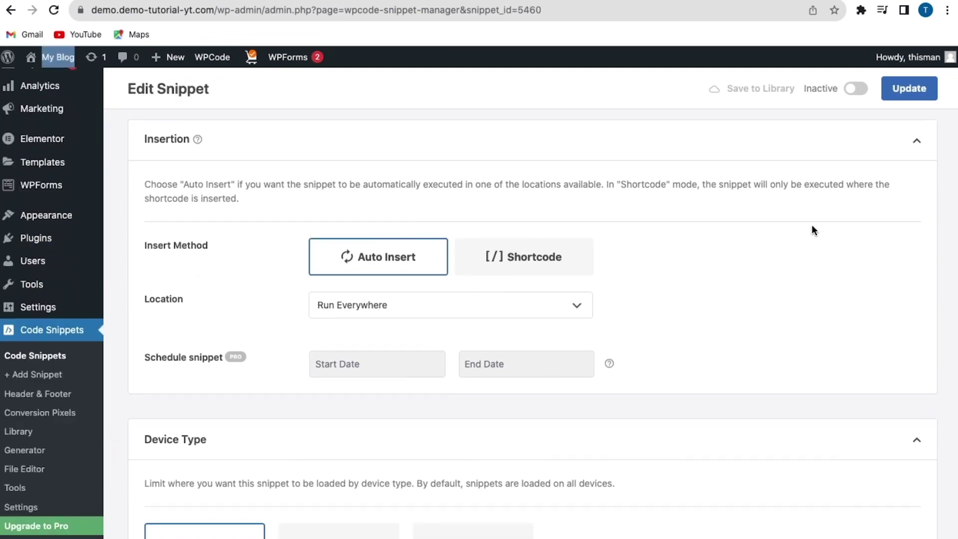
pyautogui.scroll(10, 812, 224)
pyautogui.scroll(-8, 812, 230)
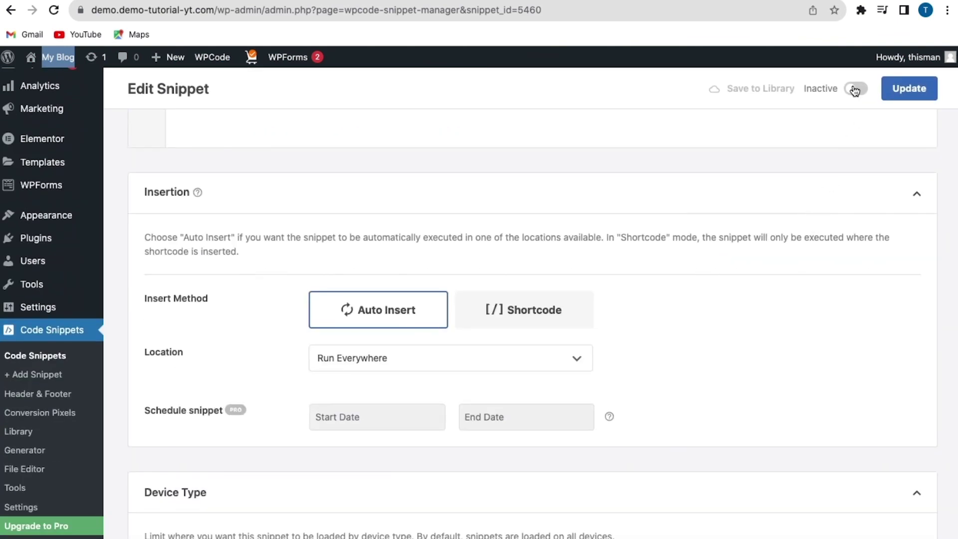
# Switch the lazy-loading snippet to Active and update it
pyautogui.click(855, 90)
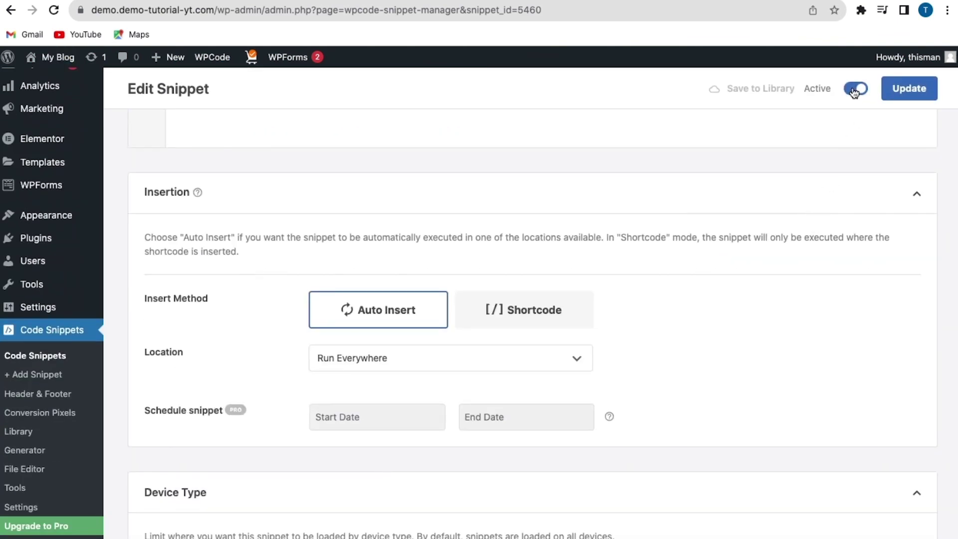
pyautogui.click(910, 98)
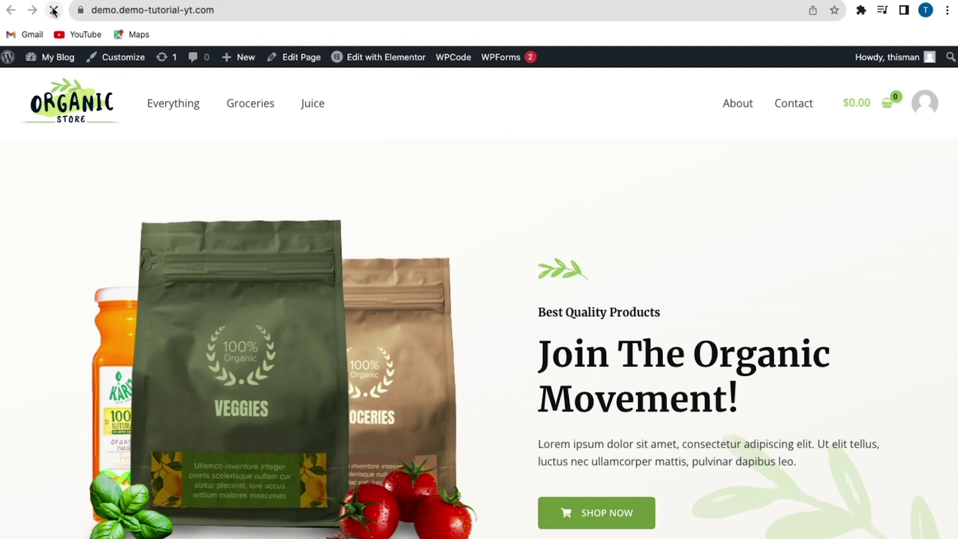
# Search the homepage markup in DevTools for 'laz', finding 0 matches
pyautogui.rightClick(486, 354)
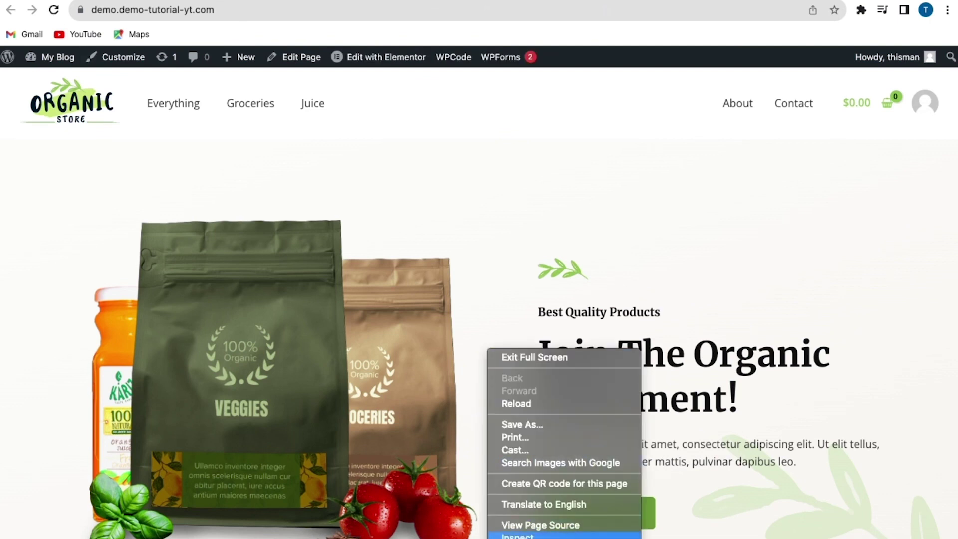
pyautogui.click(519, 535)
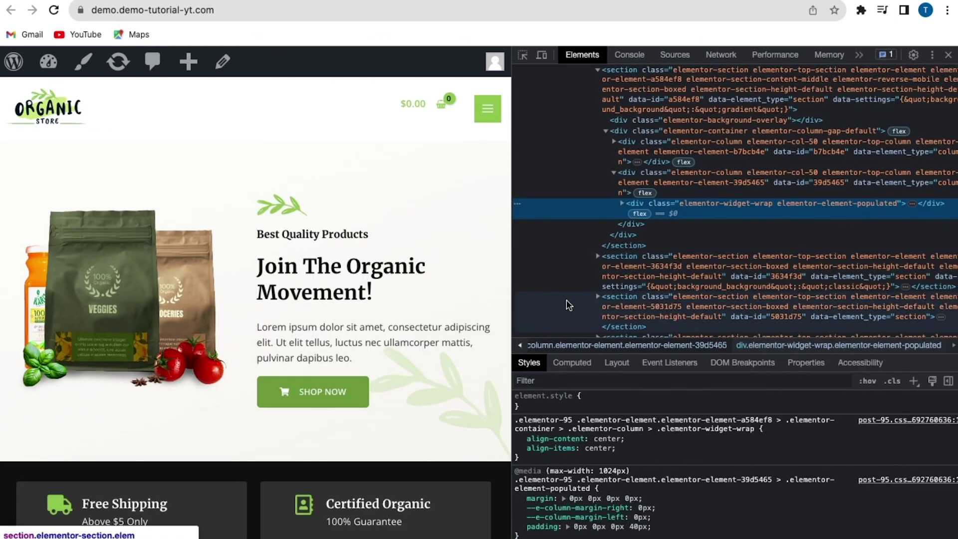
pyautogui.press('super+f')
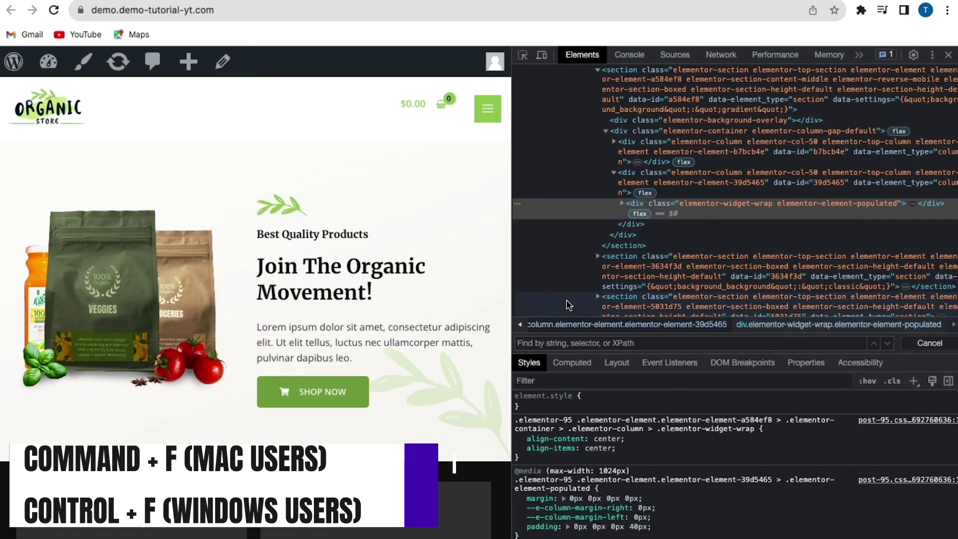
pyautogui.write('laz')
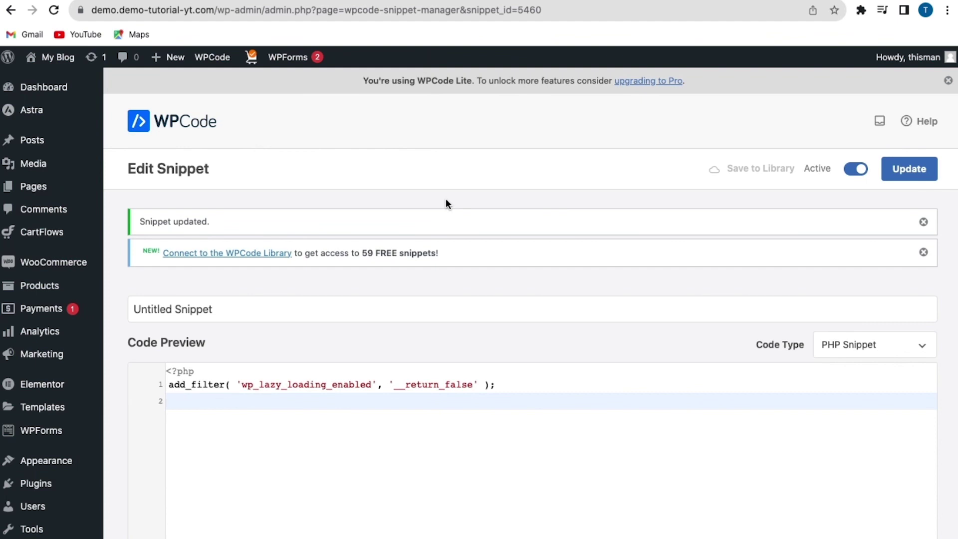
# Set the snippet to Inactive, update it, and reload the homepage
pyautogui.click(855, 174)
pyautogui.click(906, 172)
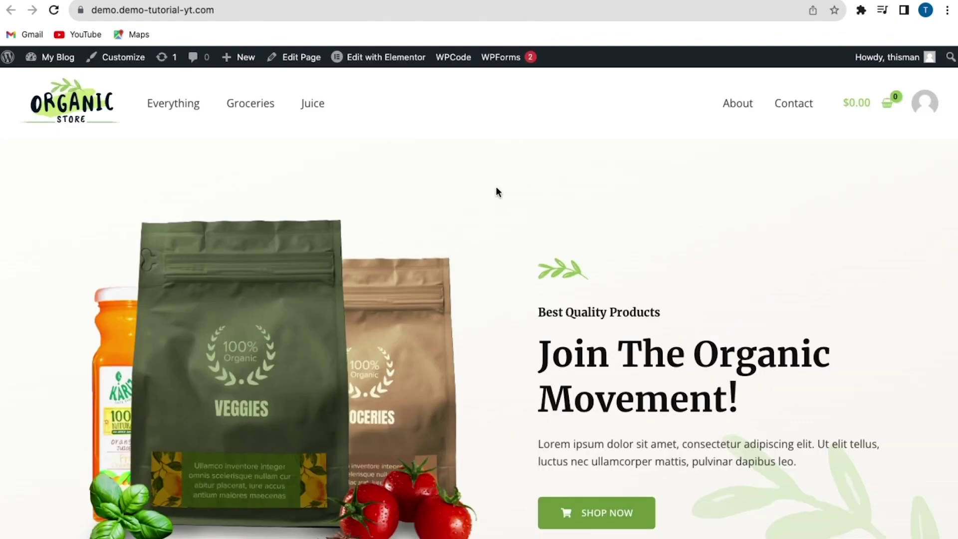
pyautogui.rightClick(483, 331)
pyautogui.click(116, 206)
# Search the homepage markup in DevTools for 'lazy', finding 27 matches again
pyautogui.rightClick(503, 319)
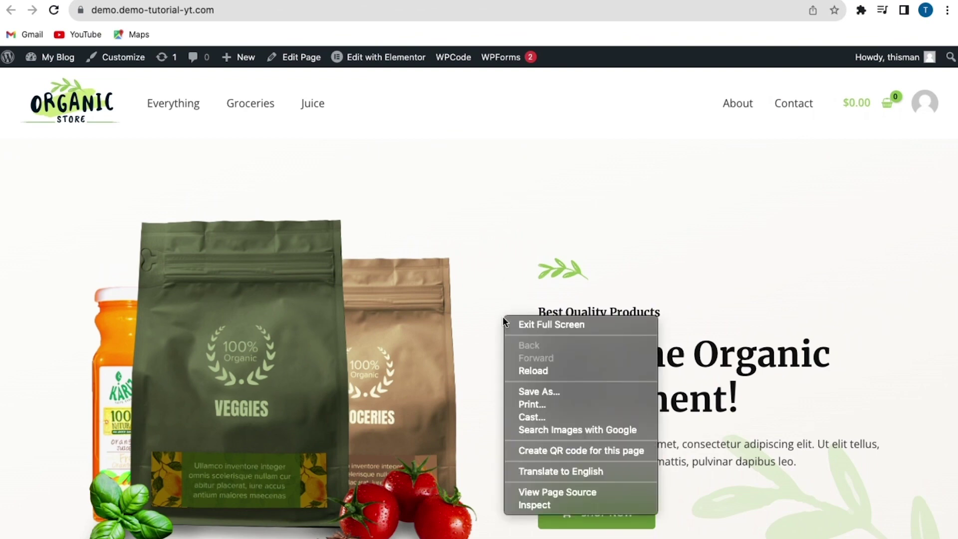
pyautogui.click(539, 507)
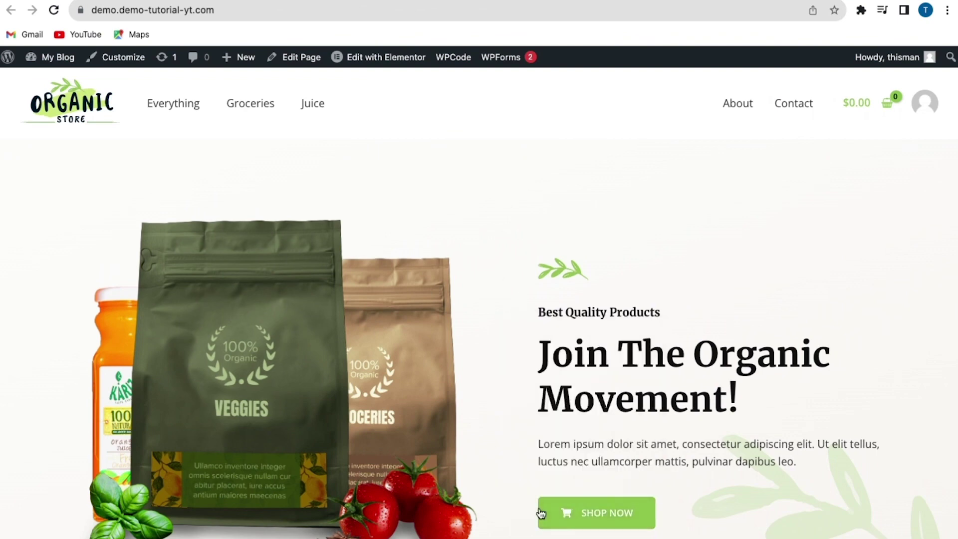
pyautogui.hotkey('ctrl', 'f')
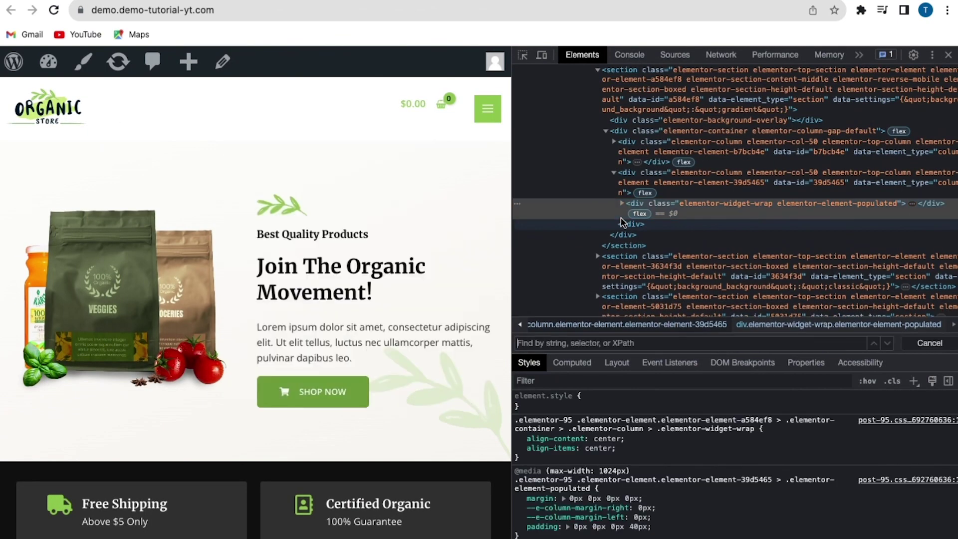
pyautogui.write("lazy_loading_enabled', '__return_false' );")
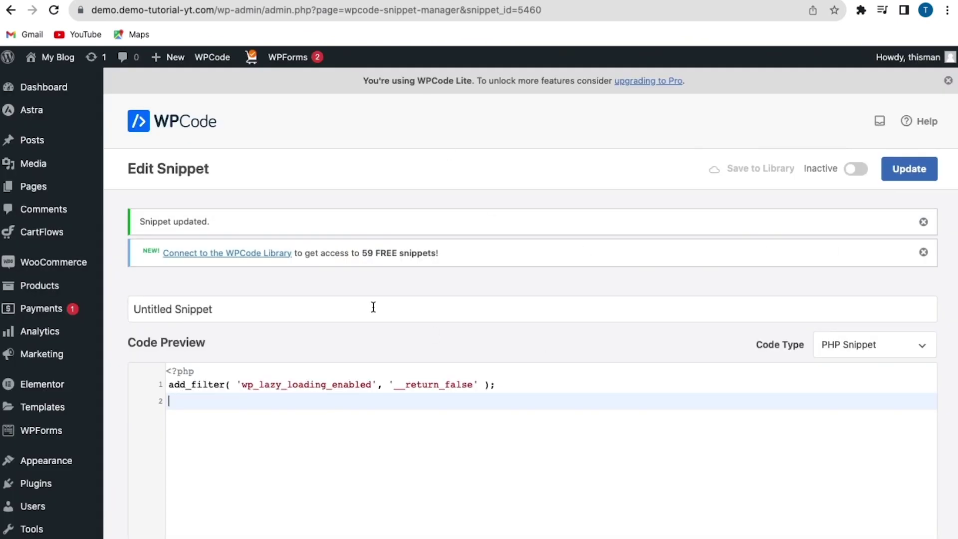
# Search plugins for 'disable lazy load', install and activate the first result, then reload the homepage
pyautogui.moveTo(20, 480)
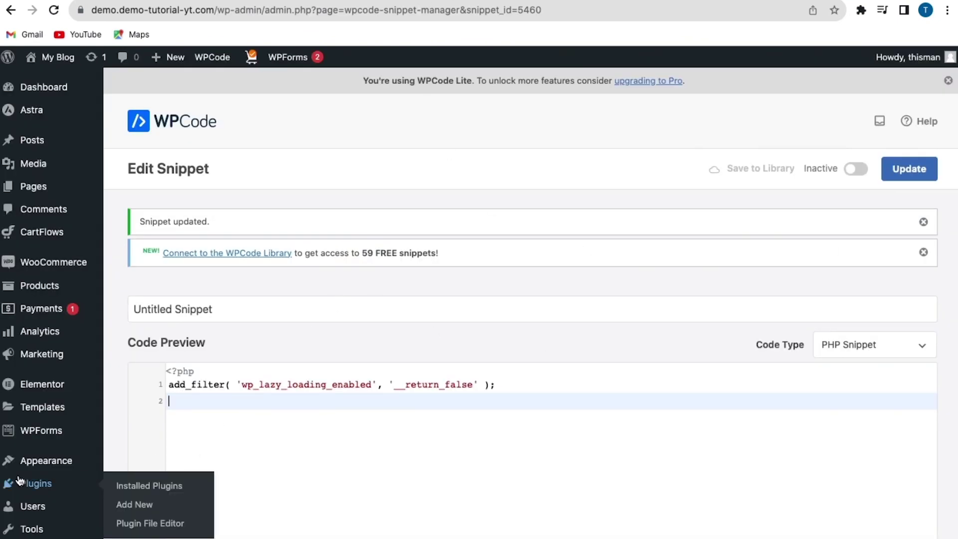
pyautogui.click(150, 507)
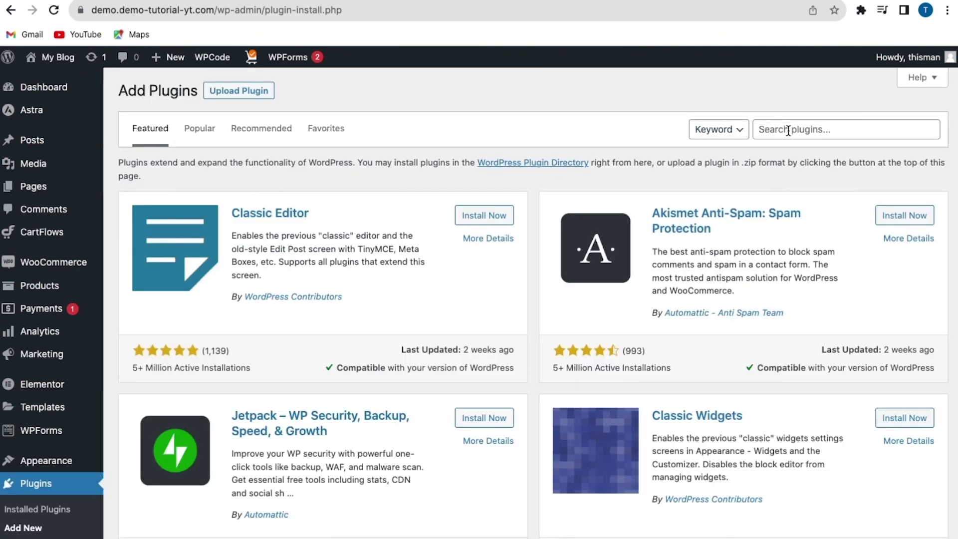
pyautogui.click(788, 131)
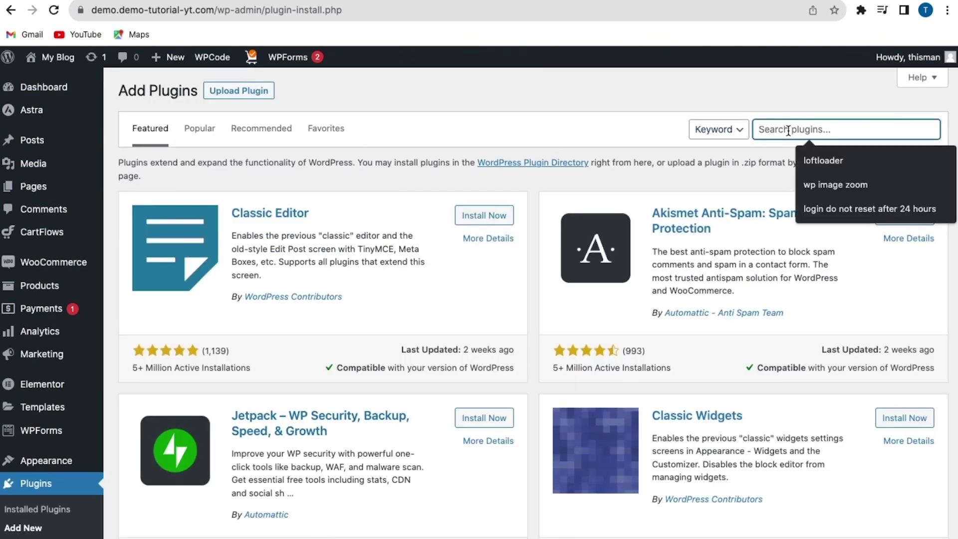
pyautogui.write('disable lazy load')
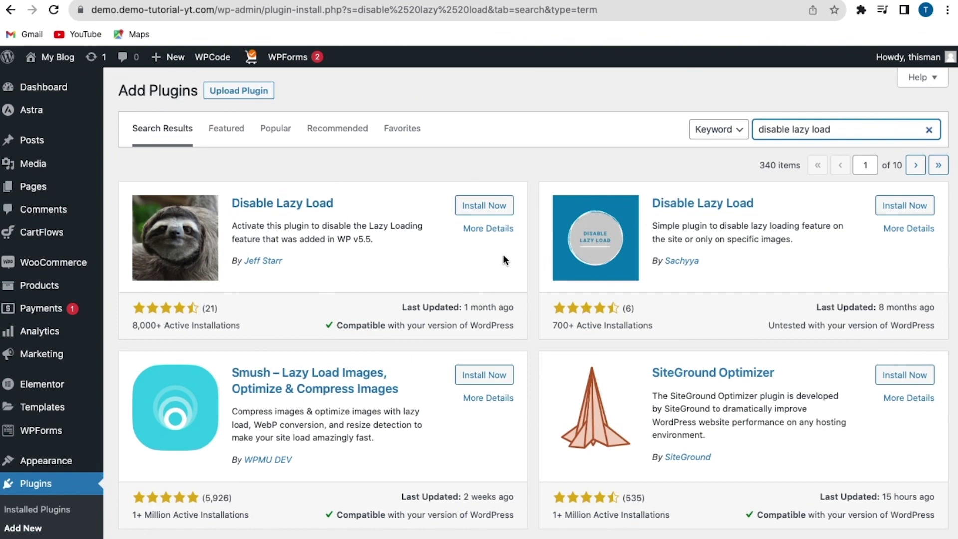
pyautogui.click(484, 205)
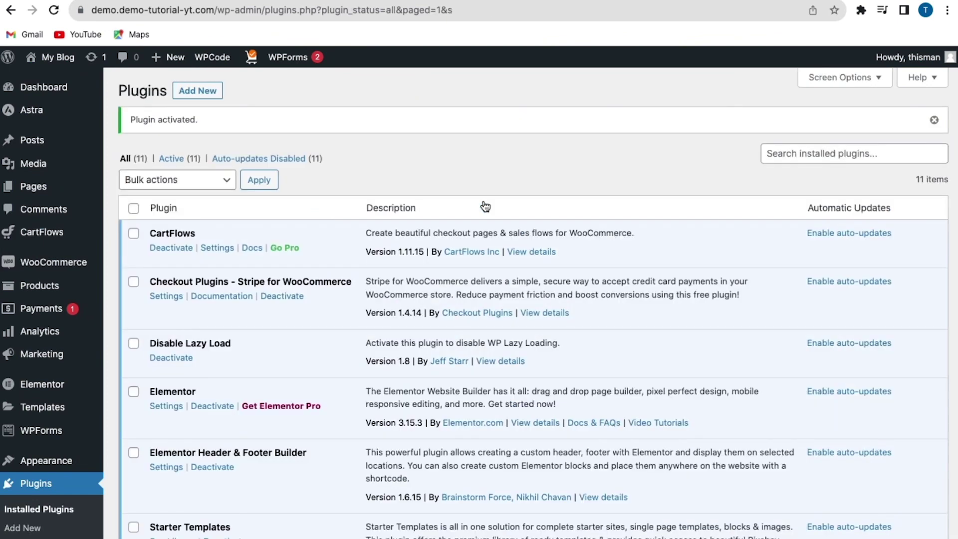
pyautogui.scroll(-3, 485, 206)
pyautogui.scroll(3, 485, 206)
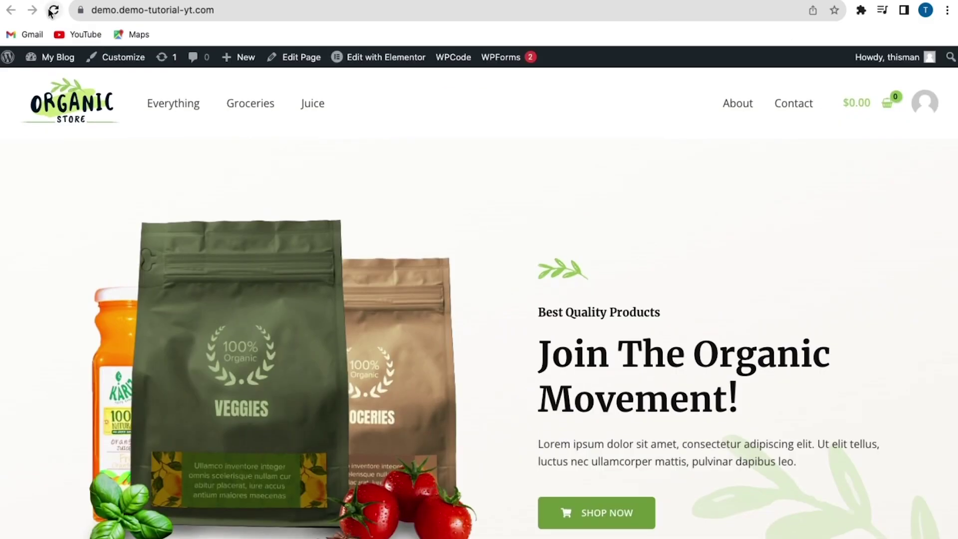
pyautogui.click(52, 10)
# Search the reloaded homepage markup in DevTools for 'lazy', finding 0 of 0 matches
pyautogui.rightClick(460, 207)
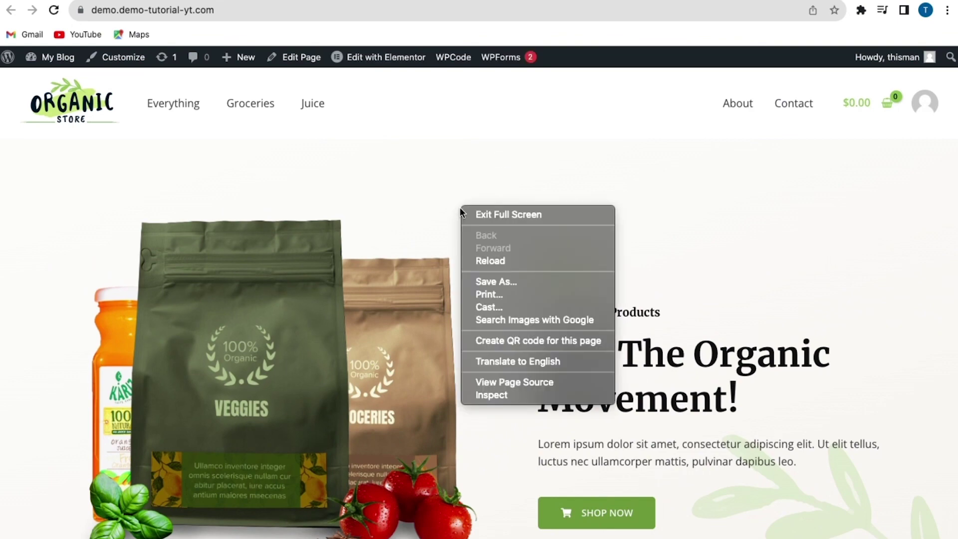
pyautogui.click(498, 392)
pyautogui.hotkey('ctrl', 'f')
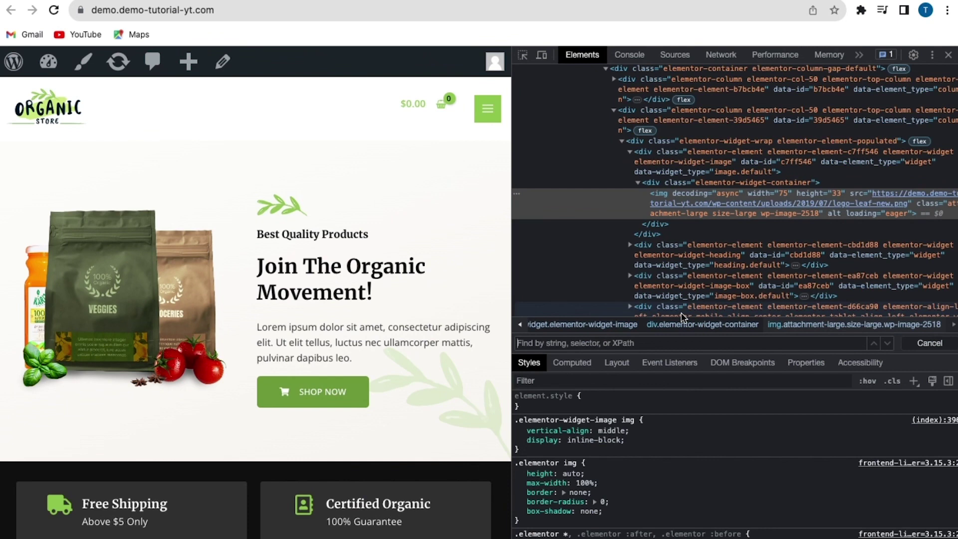
pyautogui.write('lazy')
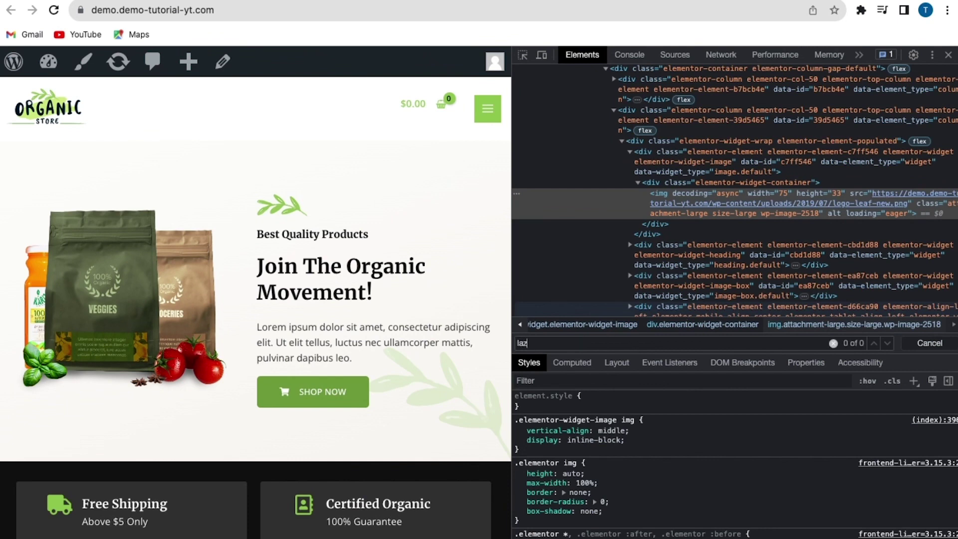